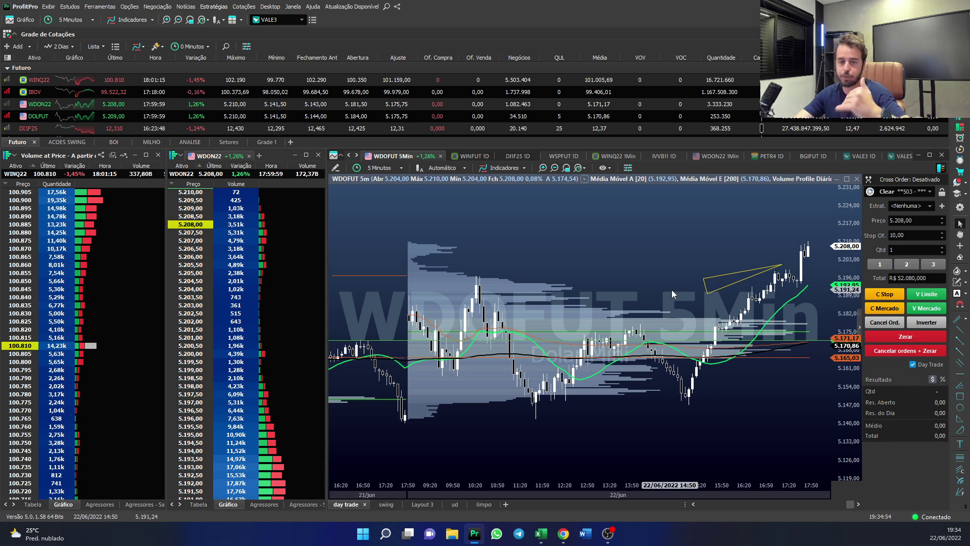
Step: Delete the yellow triangle drawn above the recent candles on the WDOFUT 5-minute chart
left_click(749, 272)
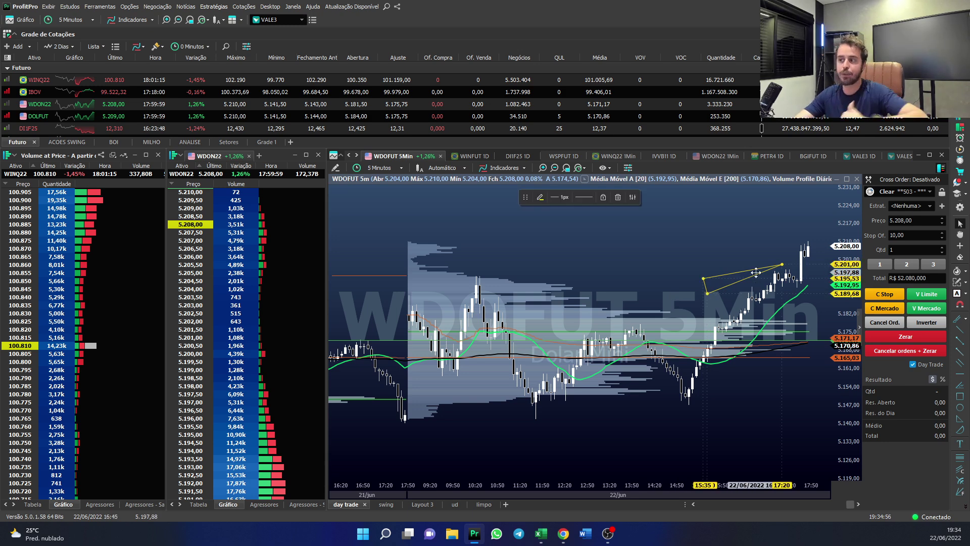
left_click(716, 239)
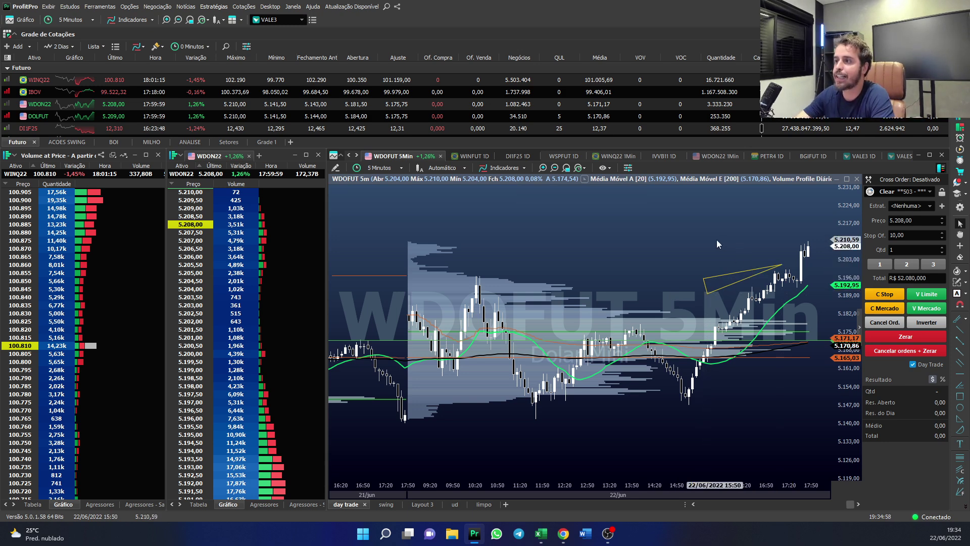
left_click(751, 273)
key("Delete")
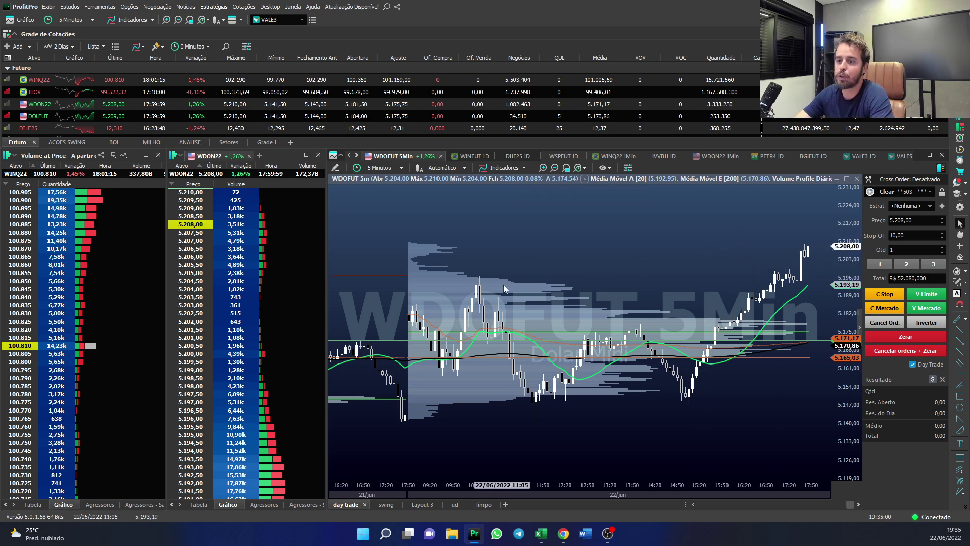
Step: Open the performance report over the charts, examine the result columns of the weekly operations list, and close it
left_click(157, 7)
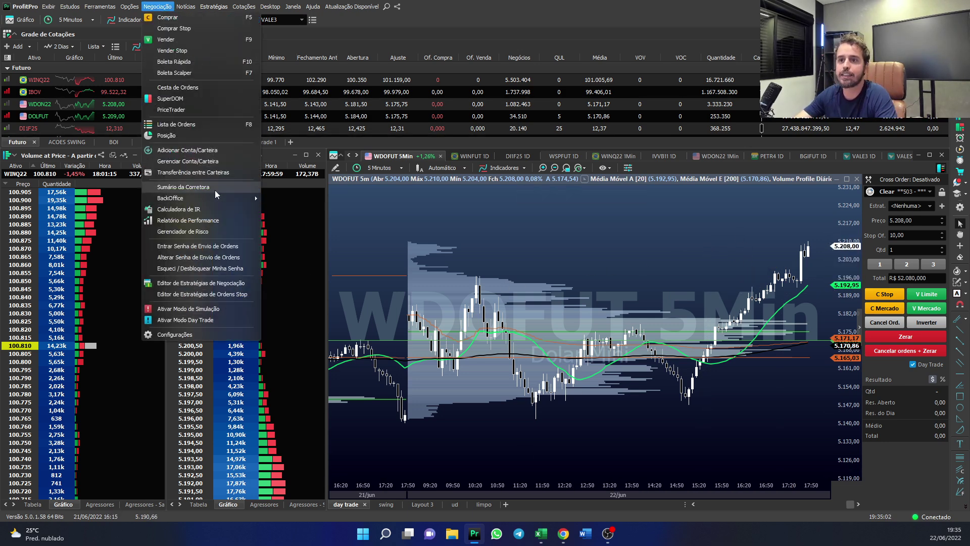
left_click(202, 220)
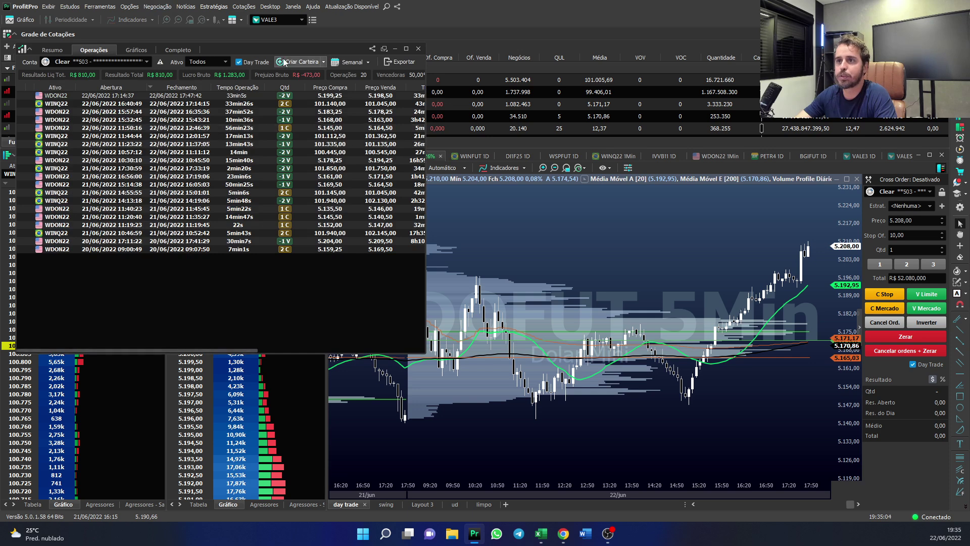
left_click_drag(377, 175, 396, 194)
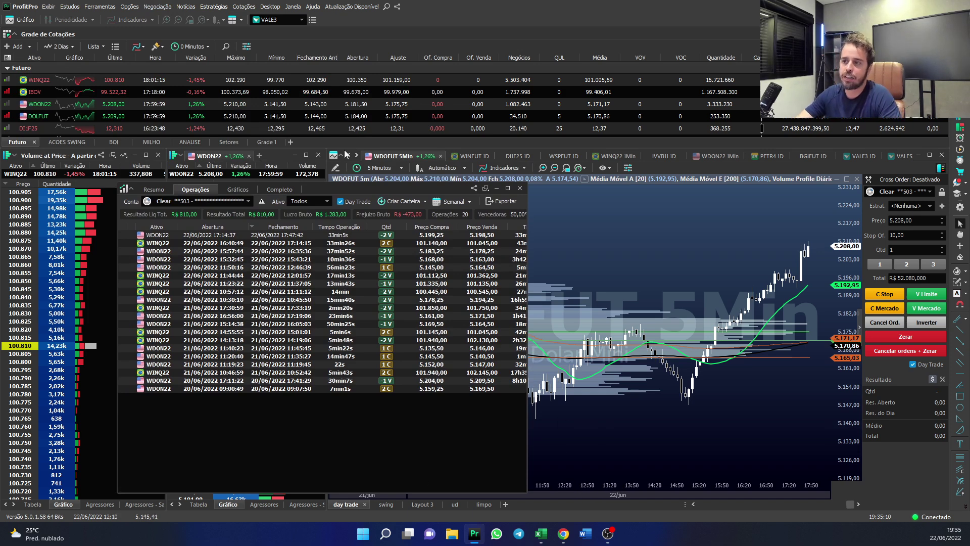
left_click_drag(374, 190, 368, 176)
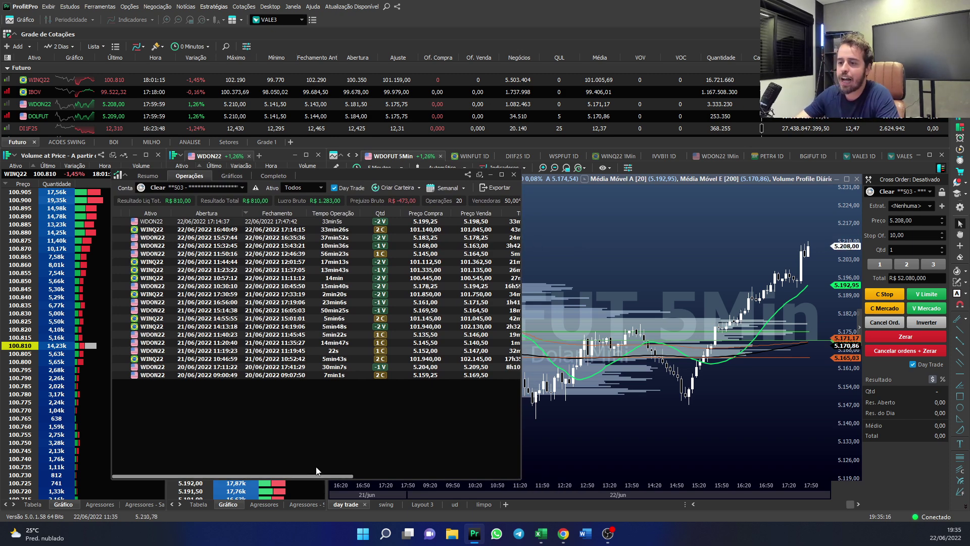
left_click_drag(313, 476, 480, 476)
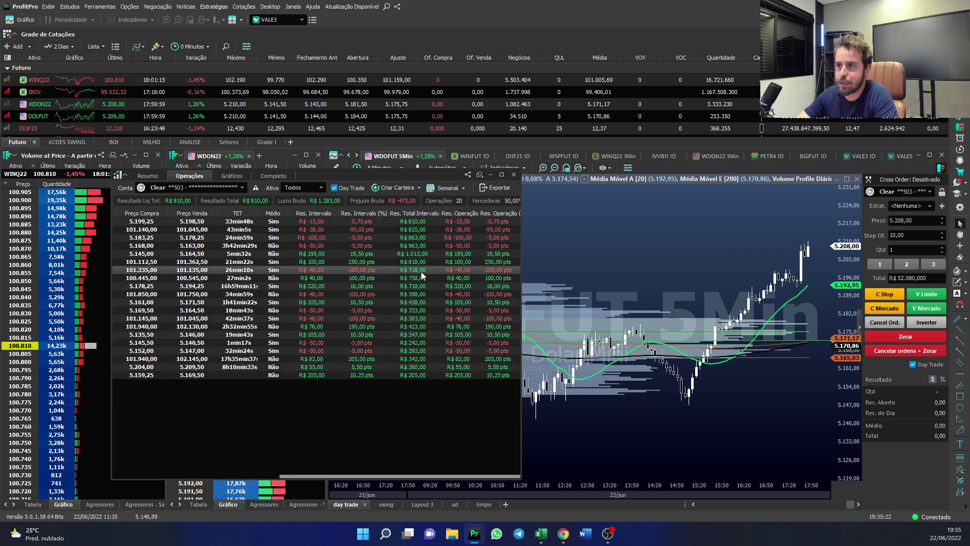
left_click(515, 175)
Step: Switch to the planilha yt workbook in Excel and examine the contratos columns for the first days of both projection tables
left_click(541, 533)
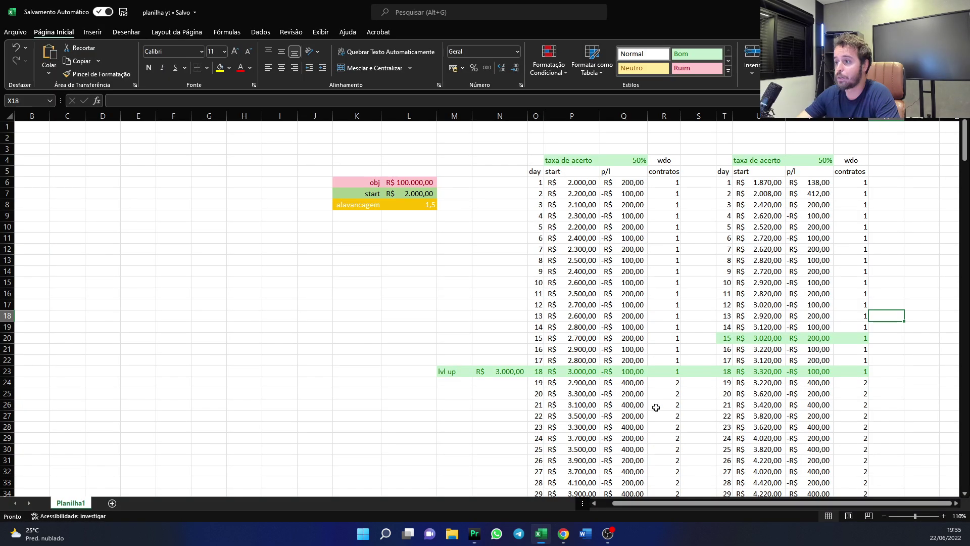
left_click(896, 362)
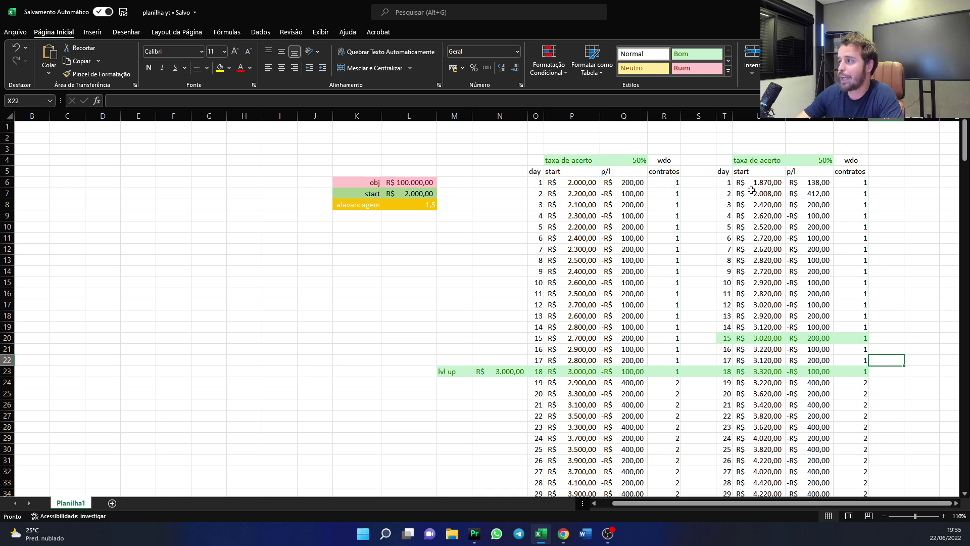
left_click_drag(854, 183, 859, 288)
left_click_drag(677, 183, 677, 306)
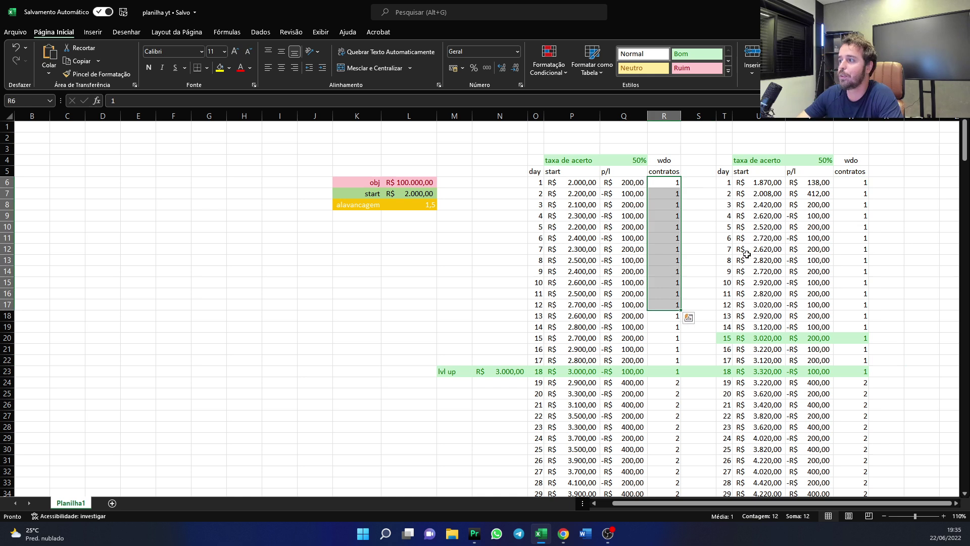
left_click(702, 222)
left_click_drag(859, 183, 914, 216)
left_click(914, 216)
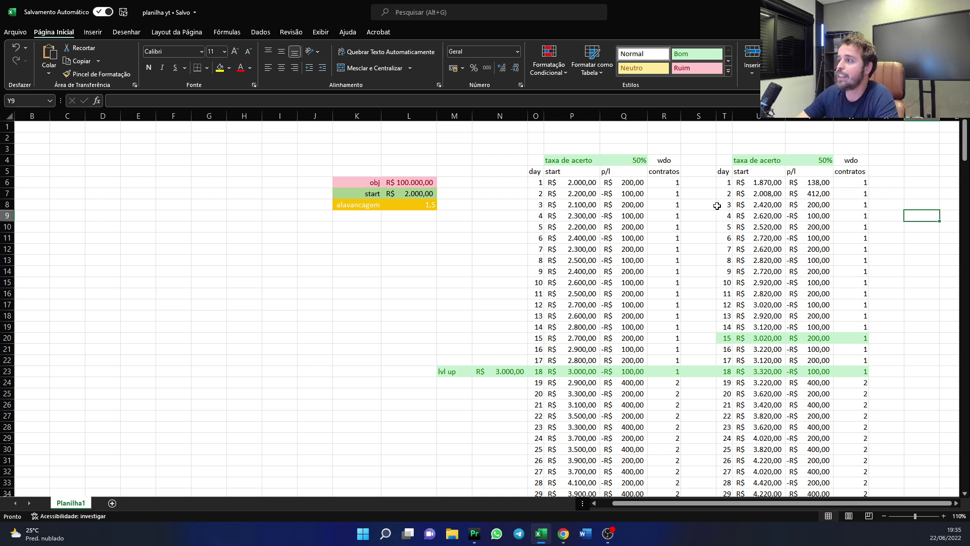
Step: Examine the p/l entries for days 1 to 3 in the second projection table
left_click(819, 192)
left_click(821, 184)
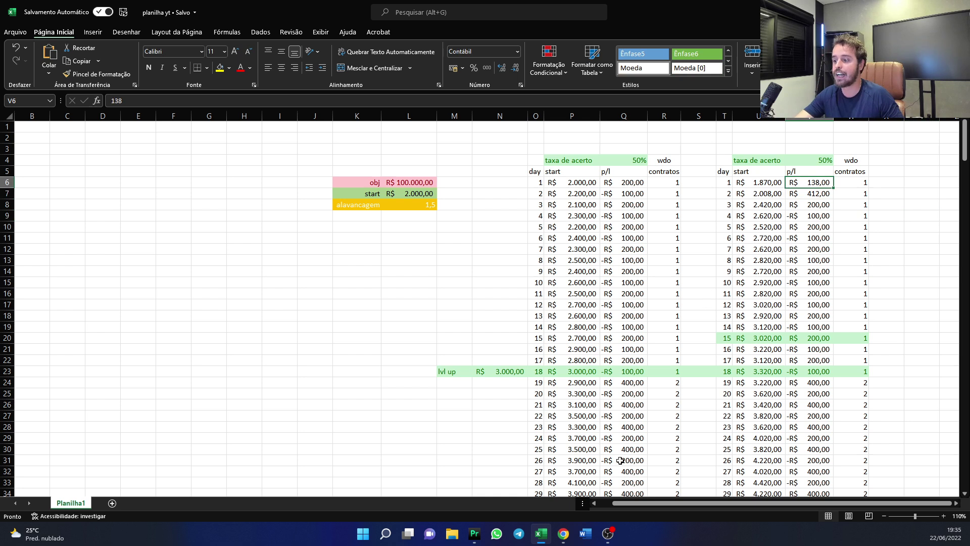
left_click(819, 197)
left_click(814, 206)
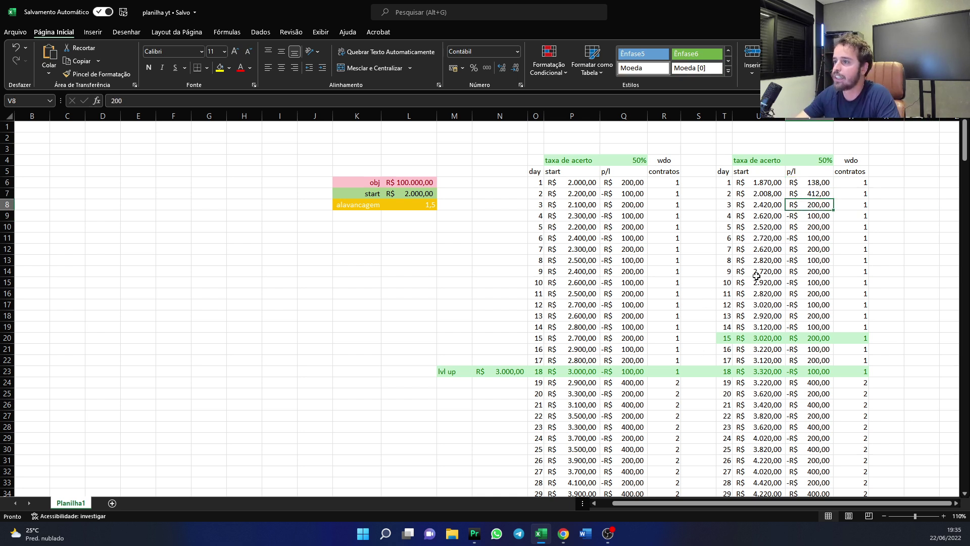
left_click(694, 215)
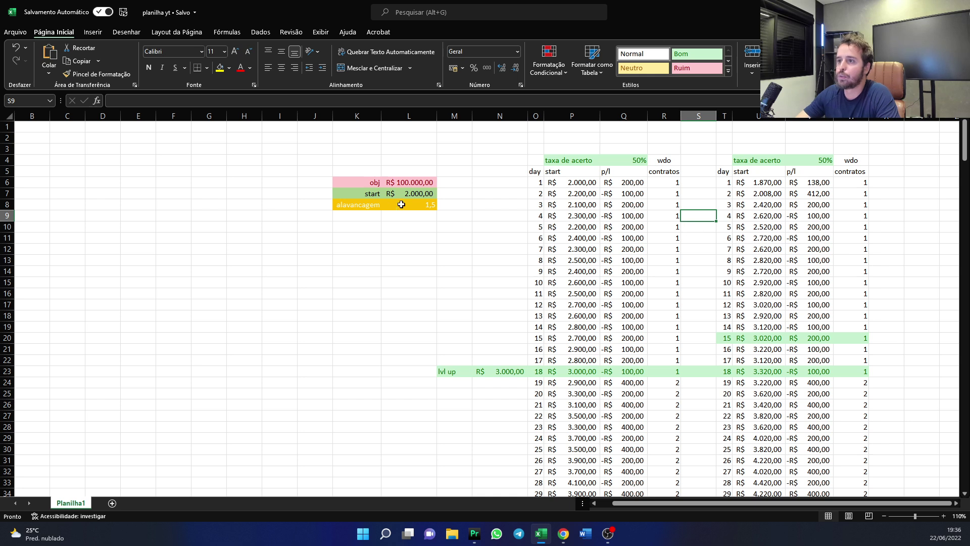
Step: Examine the obj and start parameter rows in K6:L7 beside the projection tables
left_click_drag(347, 195, 427, 184)
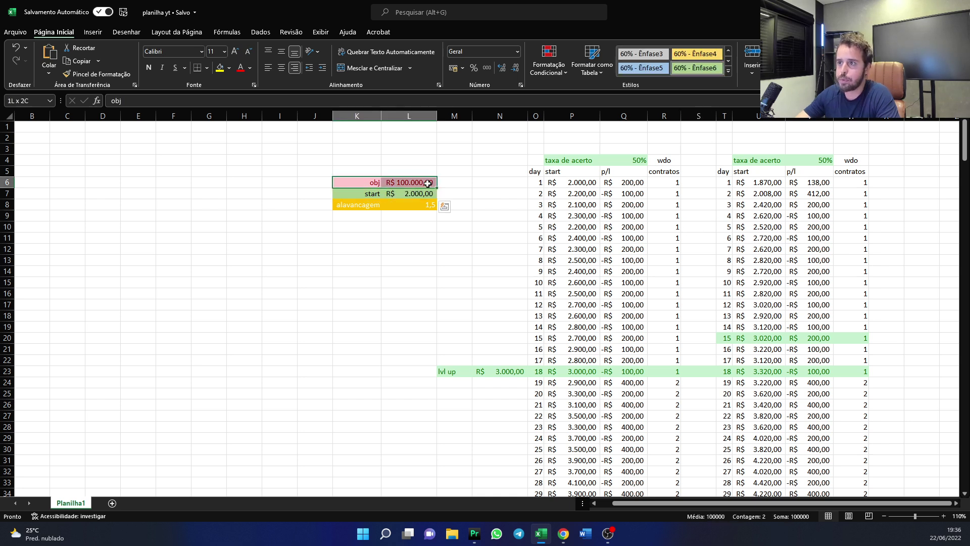
left_click(465, 212)
left_click_drag(364, 196, 429, 192)
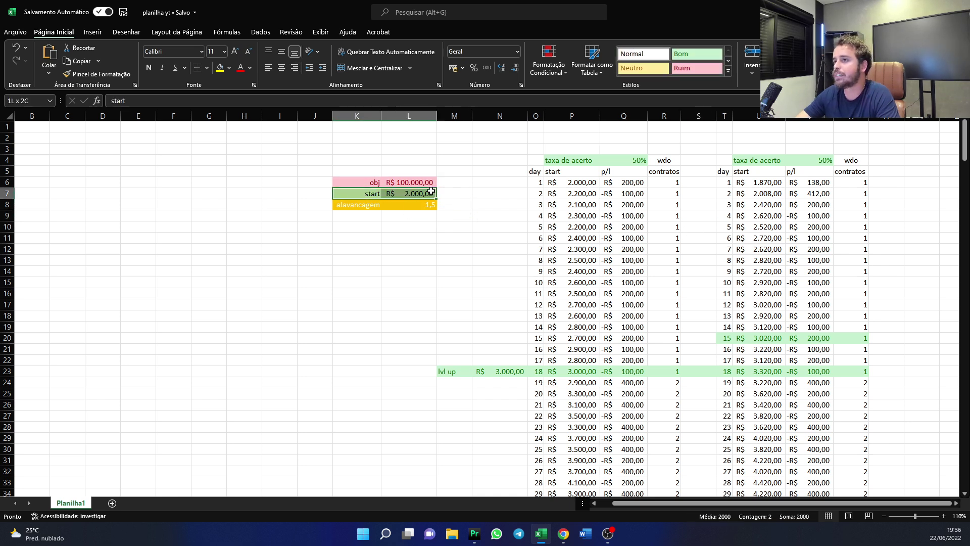
left_click(468, 192)
key("Up")
key("Left")
key("Left")
left_click_drag(500, 160, 499, 149)
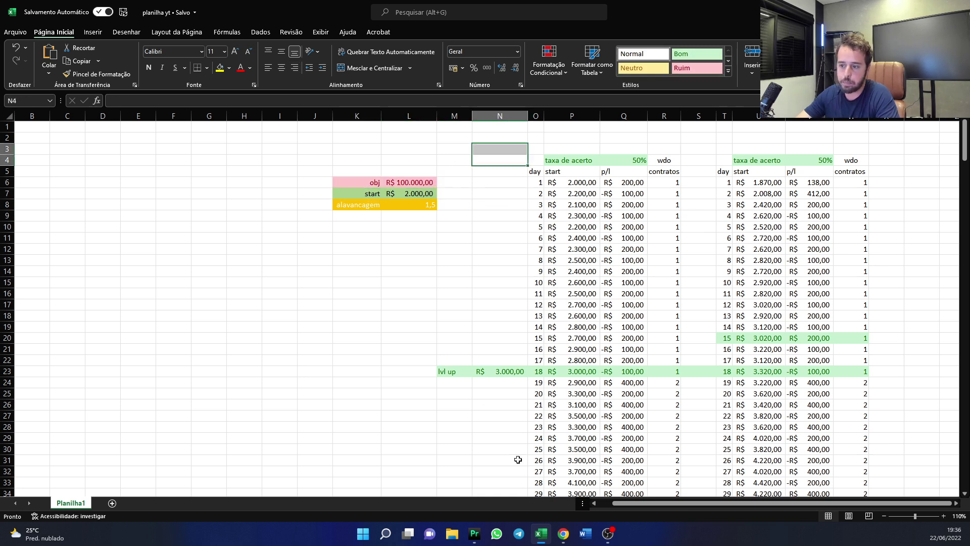
Step: Examine the start balance and p/l entries in the day 1 and day 2 rows of the second projection table
left_click(759, 185)
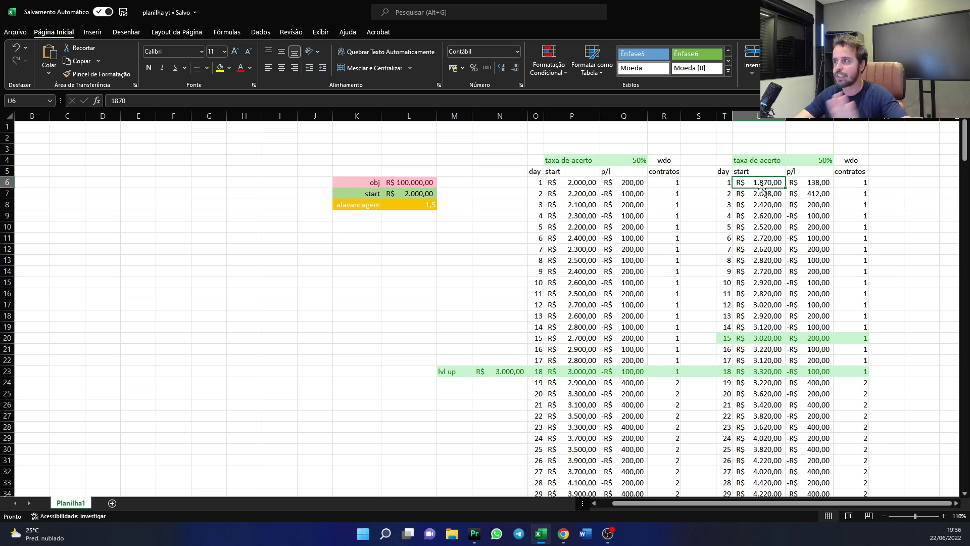
left_click(714, 185)
left_click(748, 183)
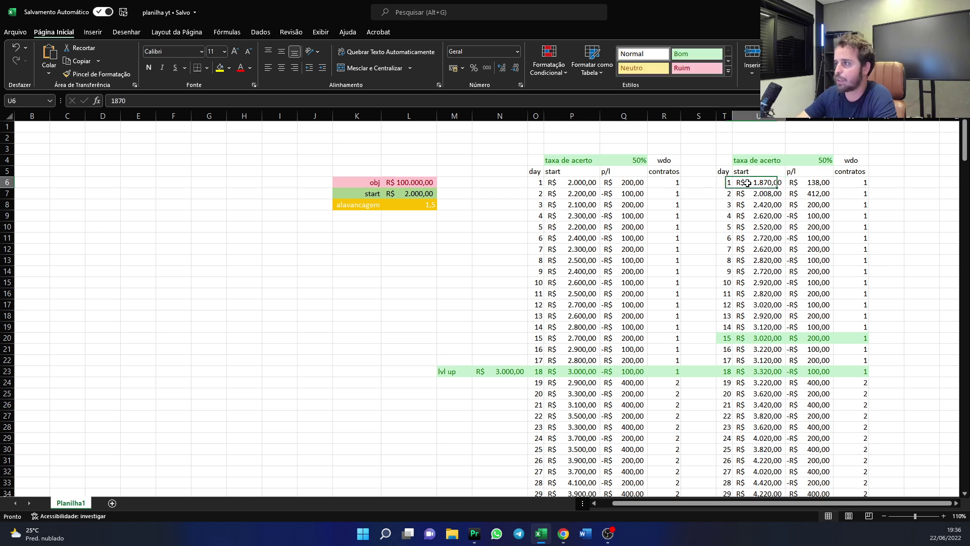
left_click(814, 184)
left_click(819, 193)
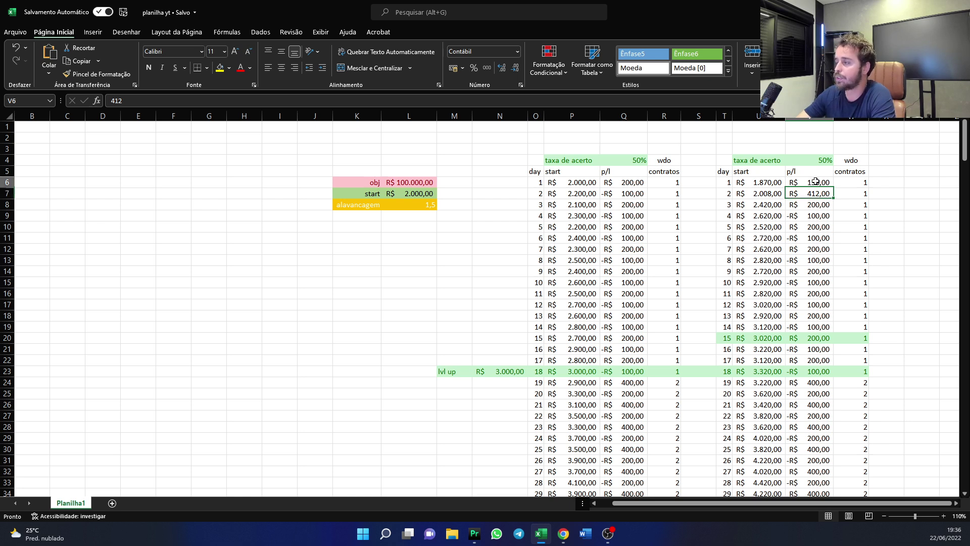
mouse_move(815, 183)
left_mouse_down()
mouse_move(817, 205)
mouse_move(818, 191)
left_mouse_up()
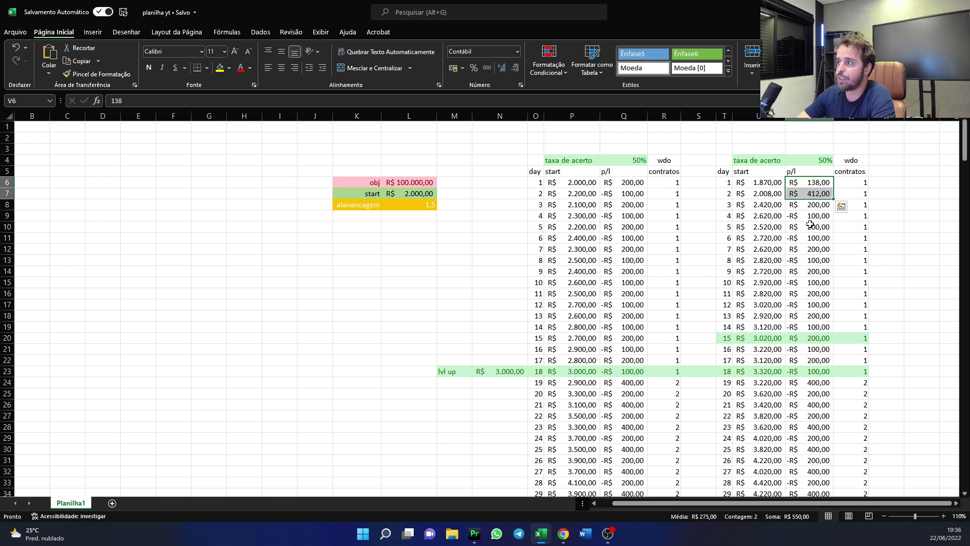
left_click(819, 192)
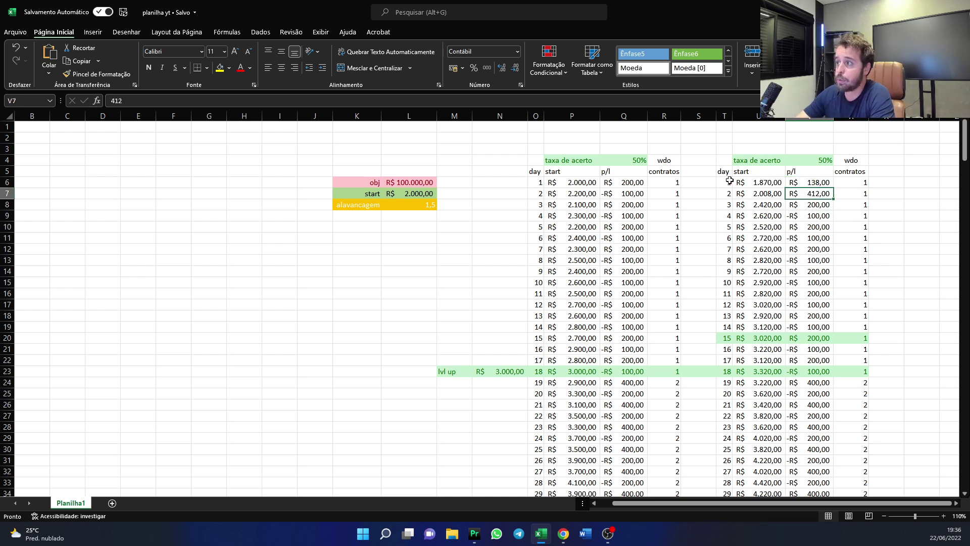
left_click_drag(727, 182, 870, 197)
left_click(890, 183)
left_click(897, 188)
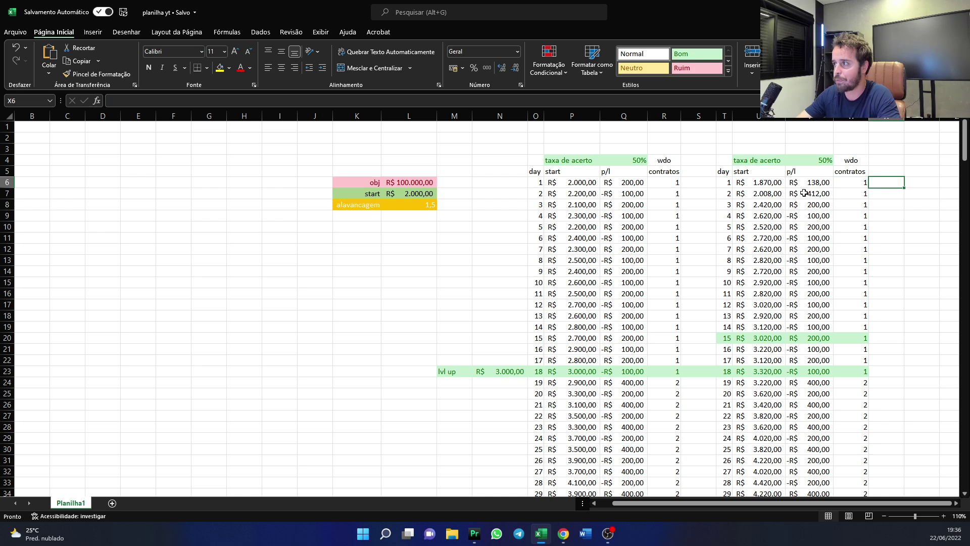
left_click(747, 182)
left_click(816, 184)
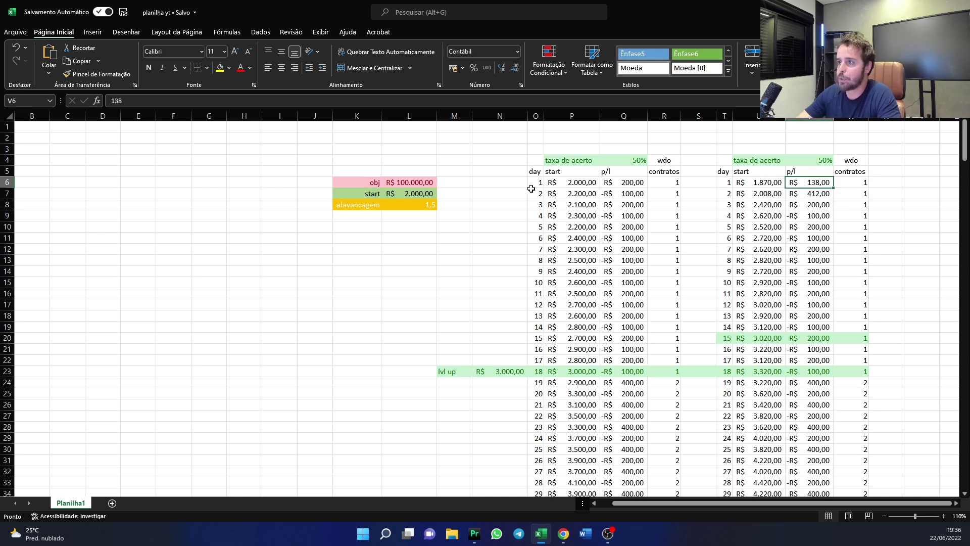
Step: Auto-fit column U so that the last start balance of the second projection table fits in its cell
left_click_drag(964, 144, 937, 489)
left_click_drag(551, 450, 654, 472)
left_click(724, 461)
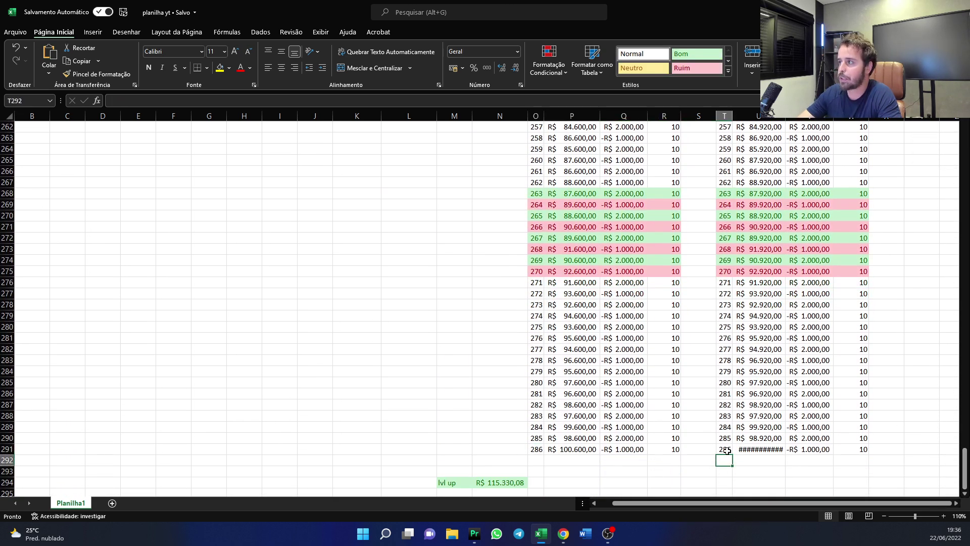
double_click(786, 117)
Step: Examine the final start balance, day number and contract count in row 291 of the first projection table
left_click(586, 450)
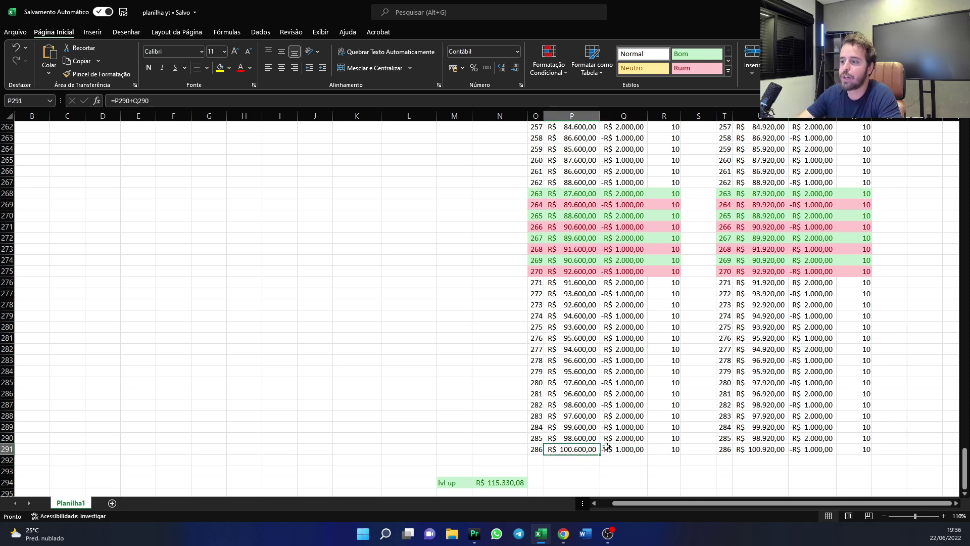
left_click(639, 461)
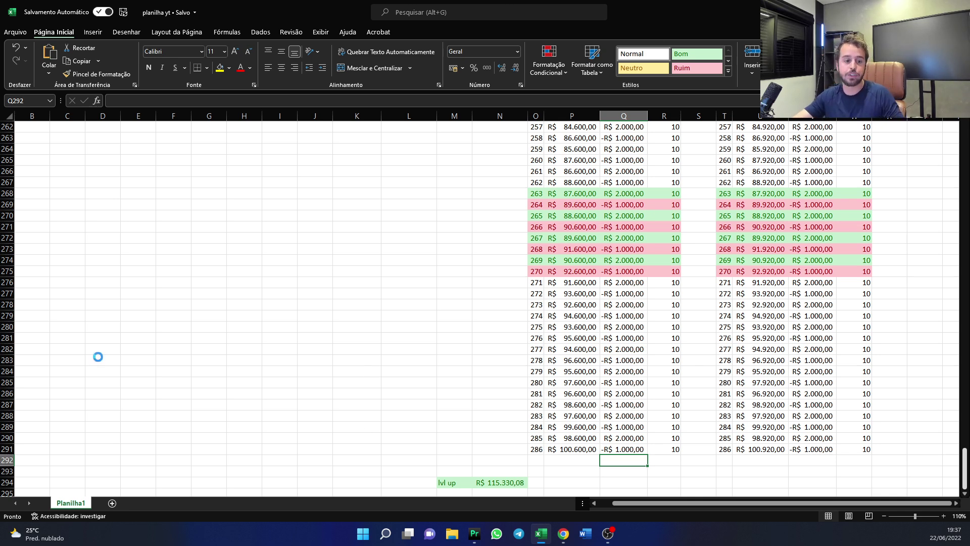
left_click(536, 449)
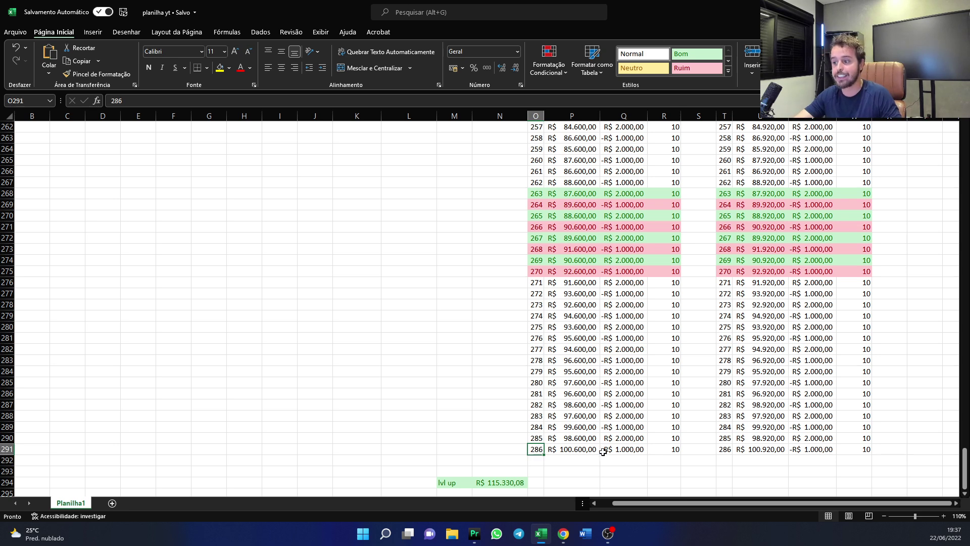
left_click(654, 449)
Step: Examine the first lvl up row, the contratos values before and after it, and the formula of its threshold in N23
left_click_drag(966, 467, 966, 129)
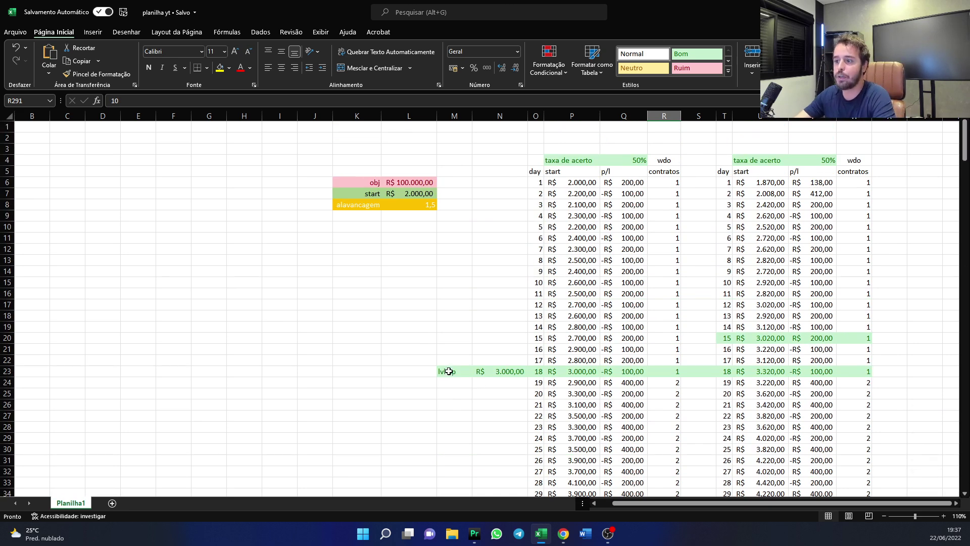
left_click_drag(448, 371, 875, 373)
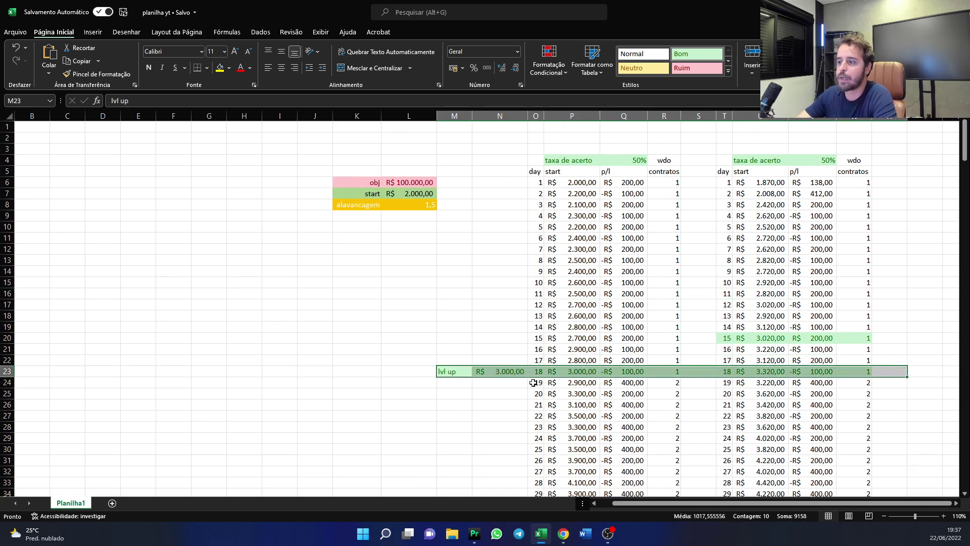
left_click(509, 302)
left_click_drag(664, 184, 675, 450)
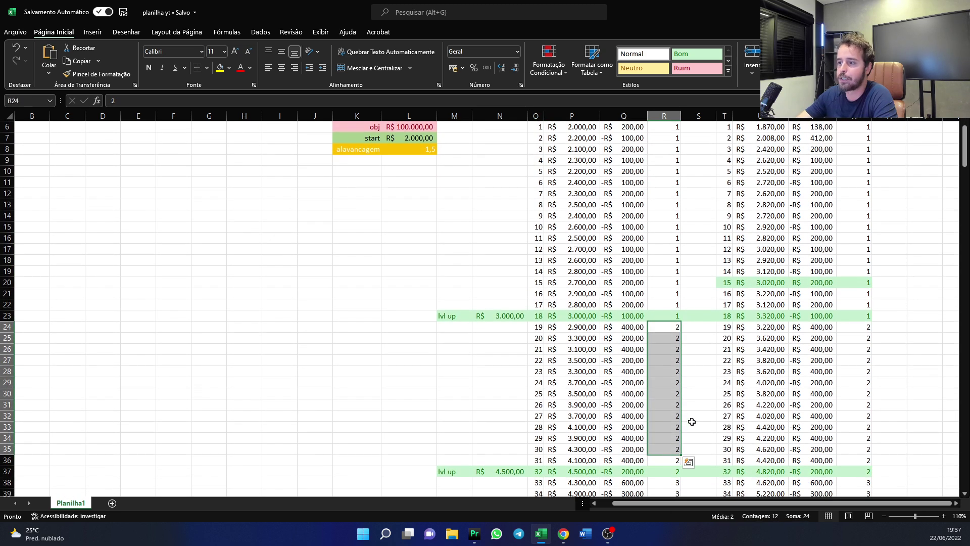
scroll(672, 445, "down", 3)
scroll(669, 375, "up", 5)
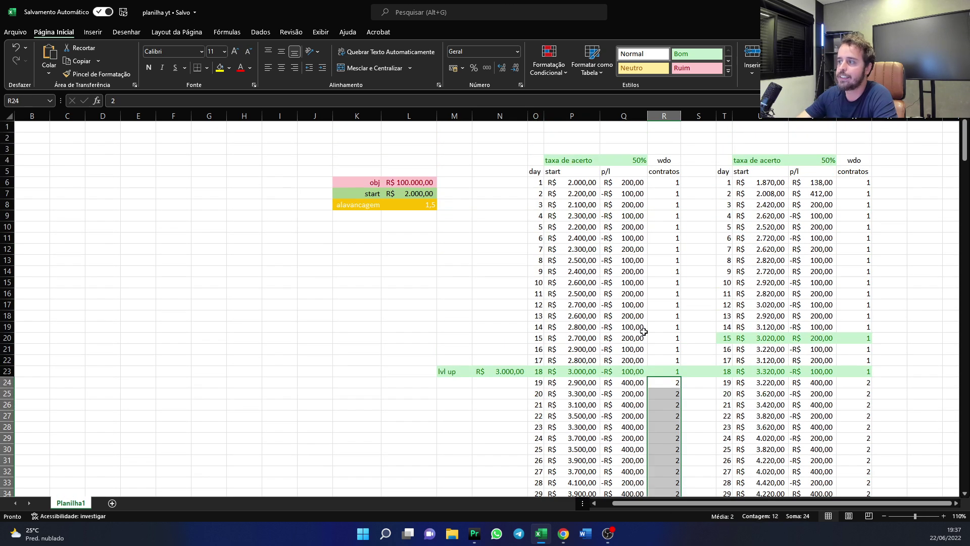
left_click(925, 293)
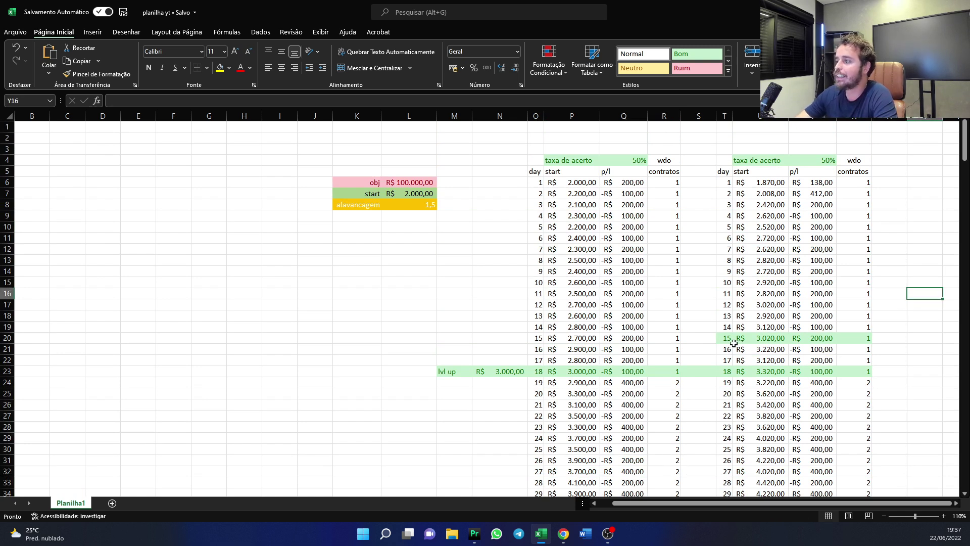
left_click(502, 371)
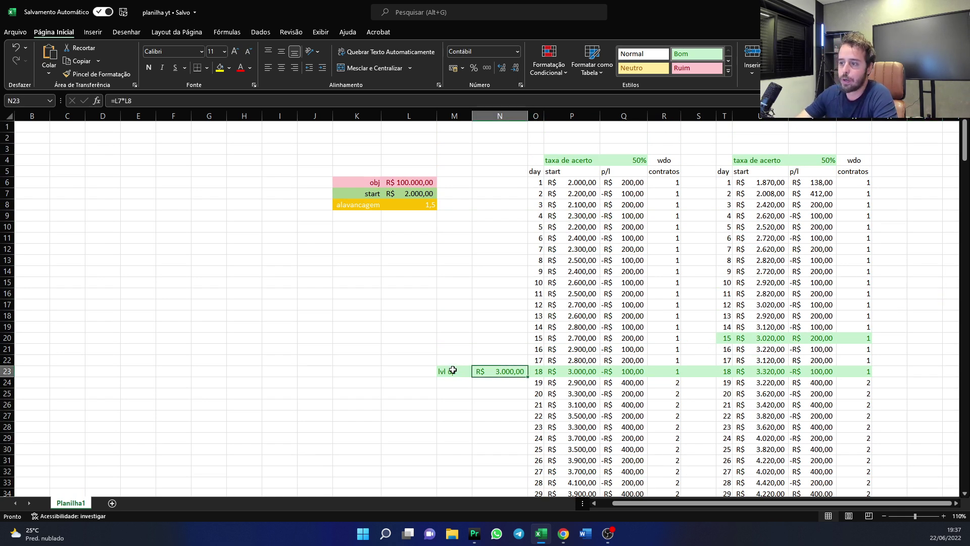
Step: Set the day 1 p/l in the second projection table to 400
left_click(500, 315)
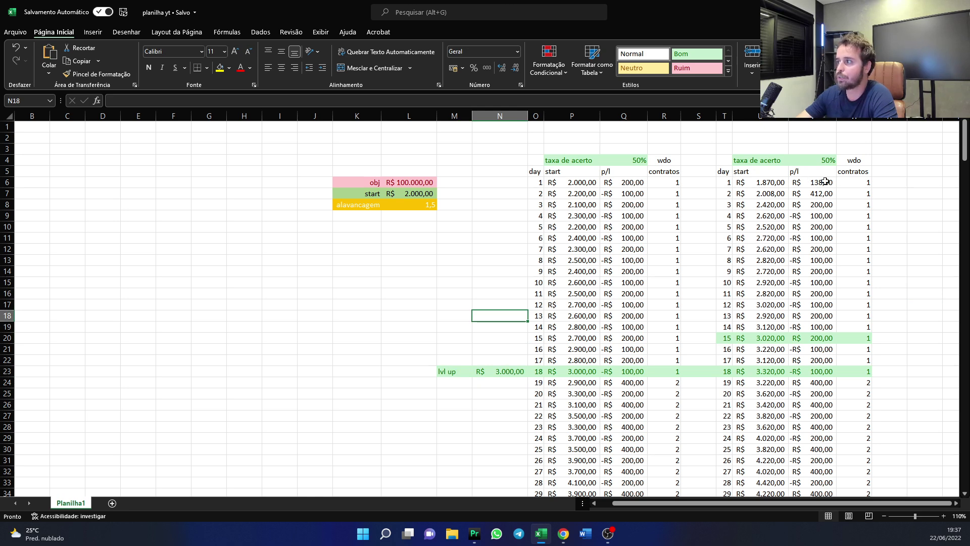
left_click(825, 182)
type("400")
key("Return")
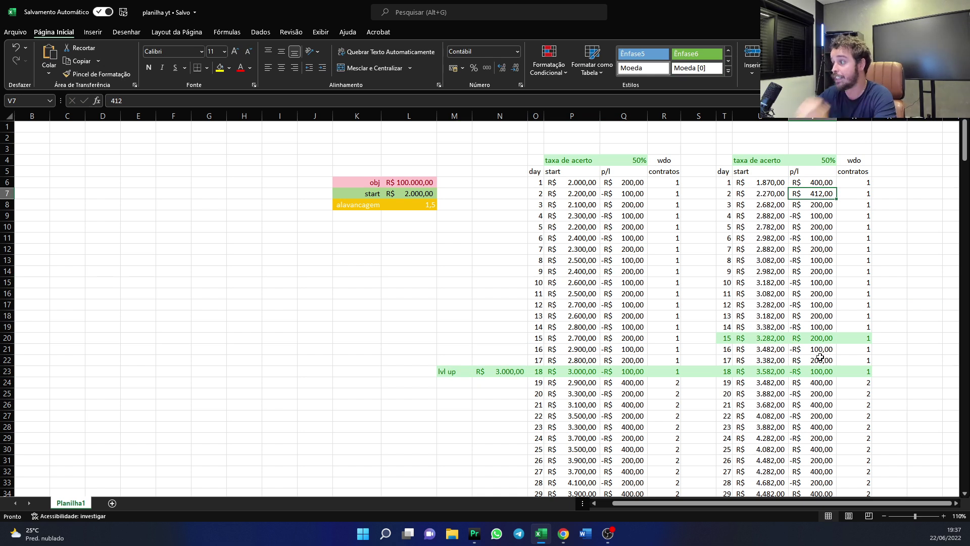
Step: Apply the Bom cell style to the day 10 row of the second projection table, from day to contratos
left_click_drag(724, 339, 860, 338)
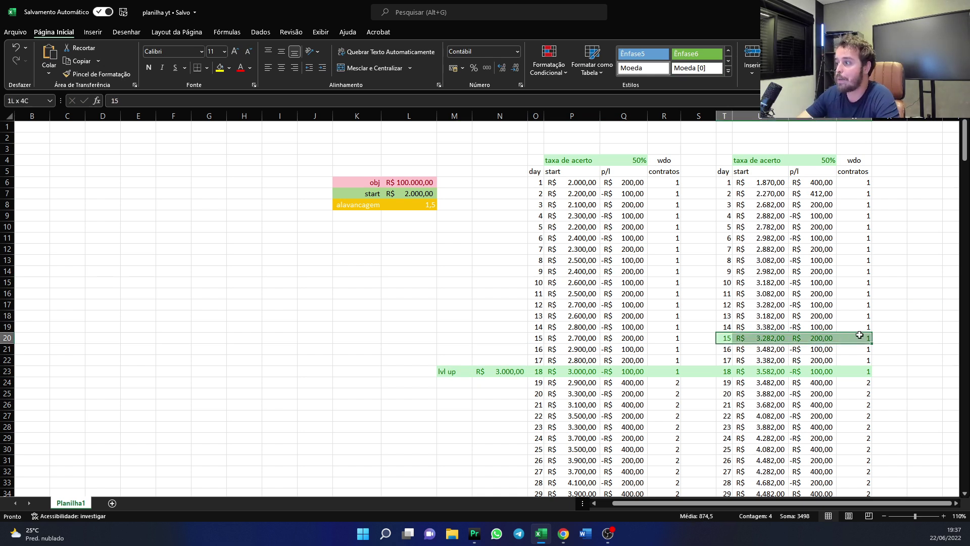
left_click(727, 339)
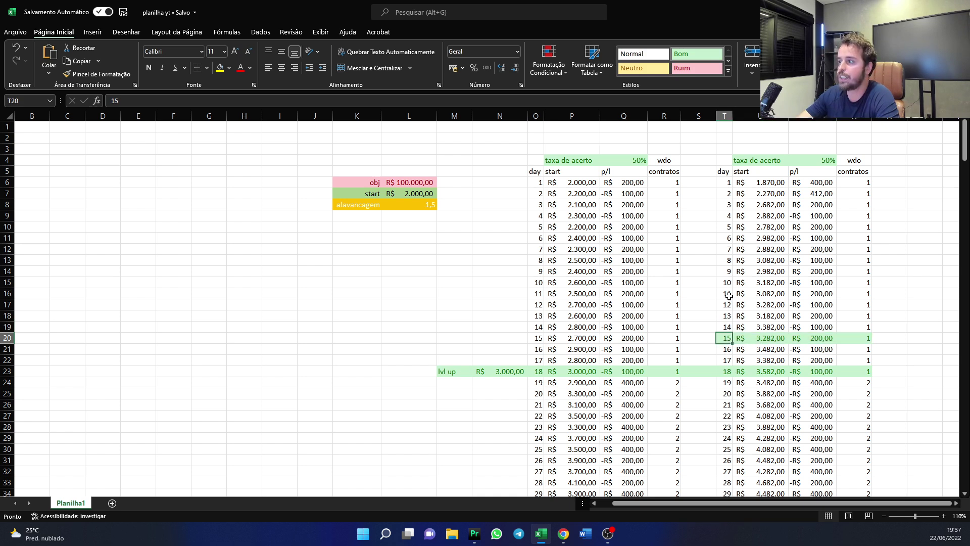
left_click_drag(726, 281, 862, 282)
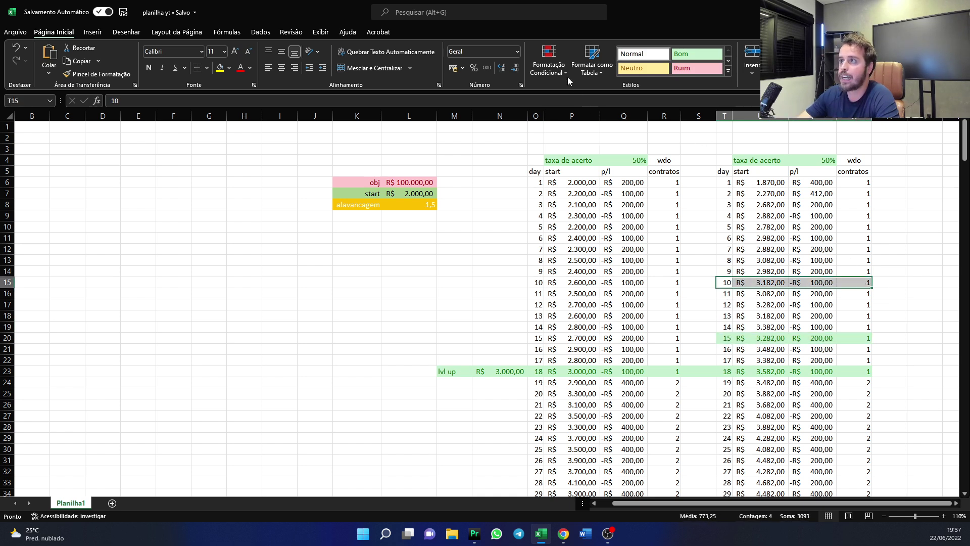
left_click(704, 53)
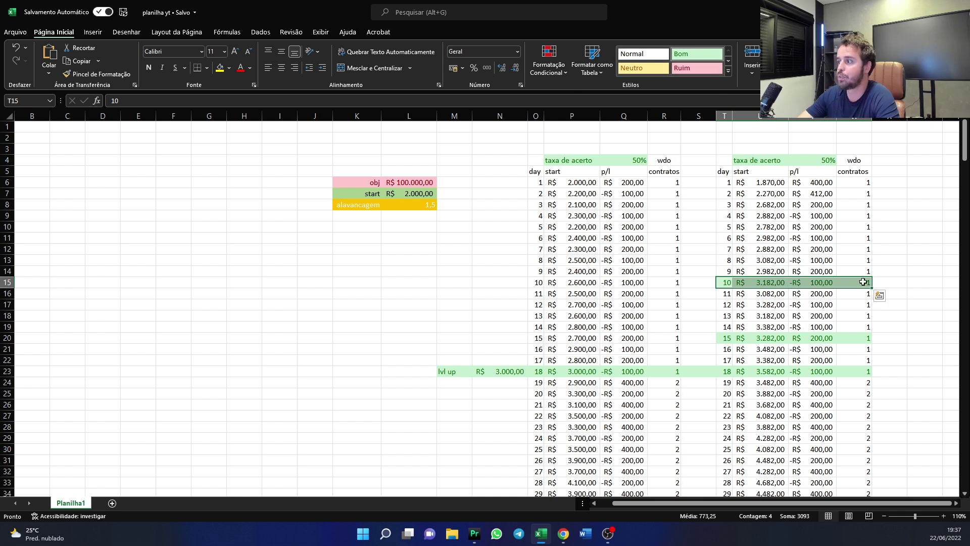
left_click(916, 288)
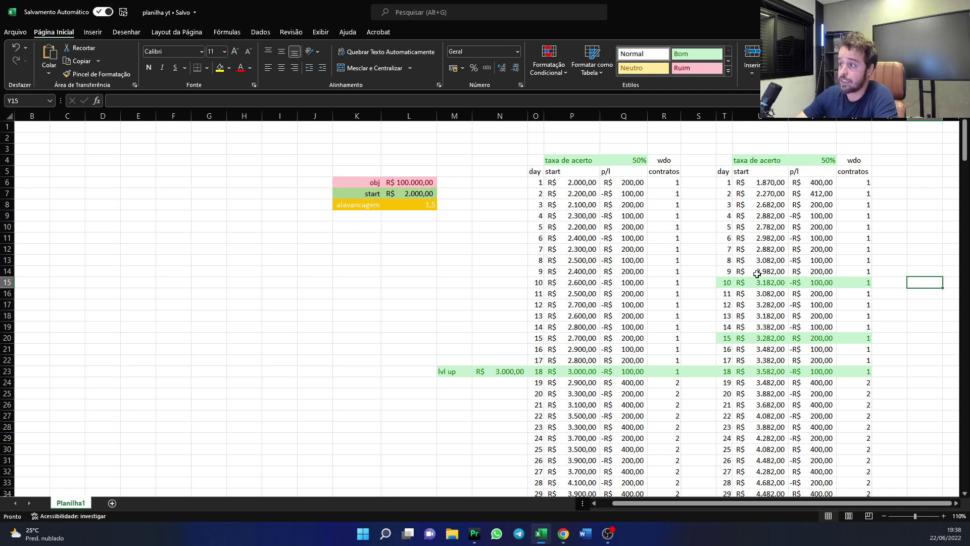
Step: Examine the second projection table's p/l entries for days 3 and 4, its day 10 row, and the start balances of days 1 and 3
left_click_drag(964, 144, 939, 487)
left_click_drag(952, 339, 949, 146)
left_click(907, 239)
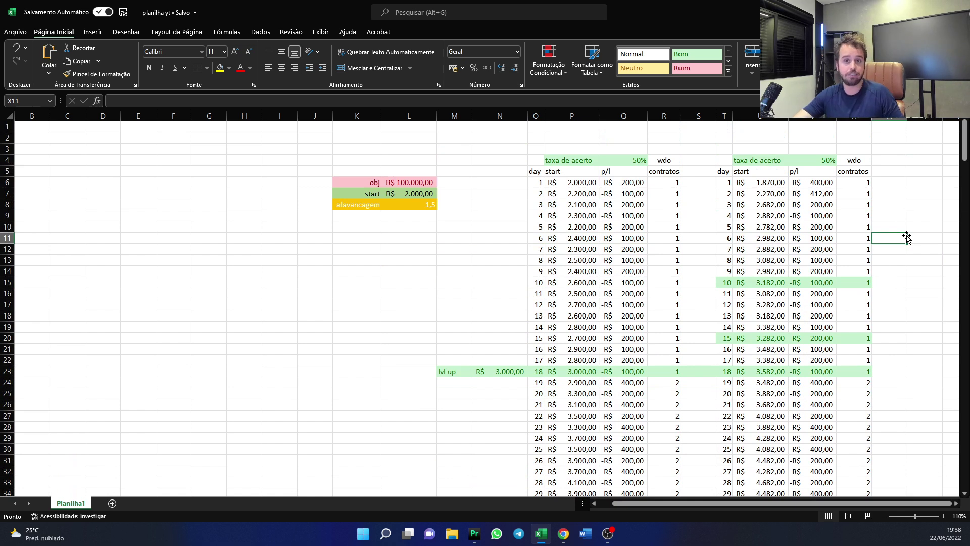
left_click(818, 213)
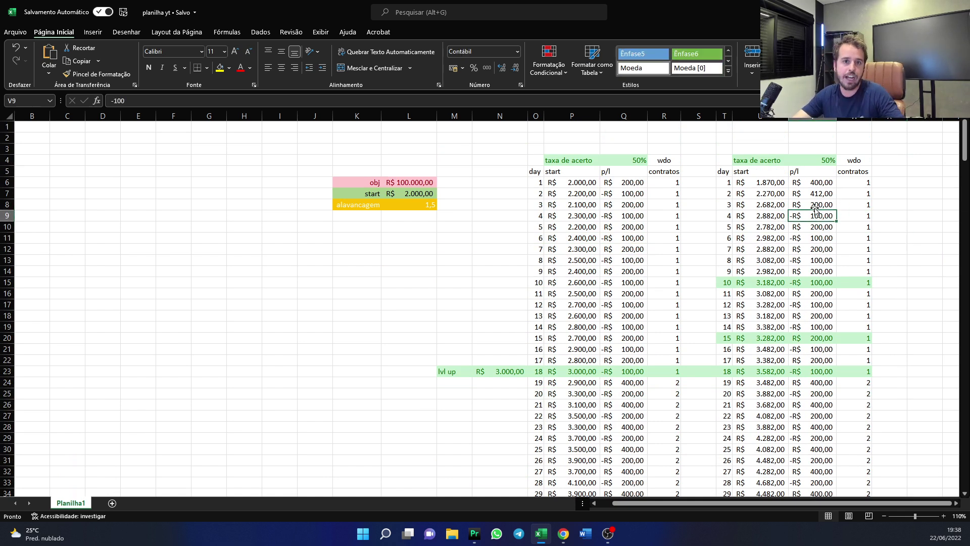
left_click(818, 204)
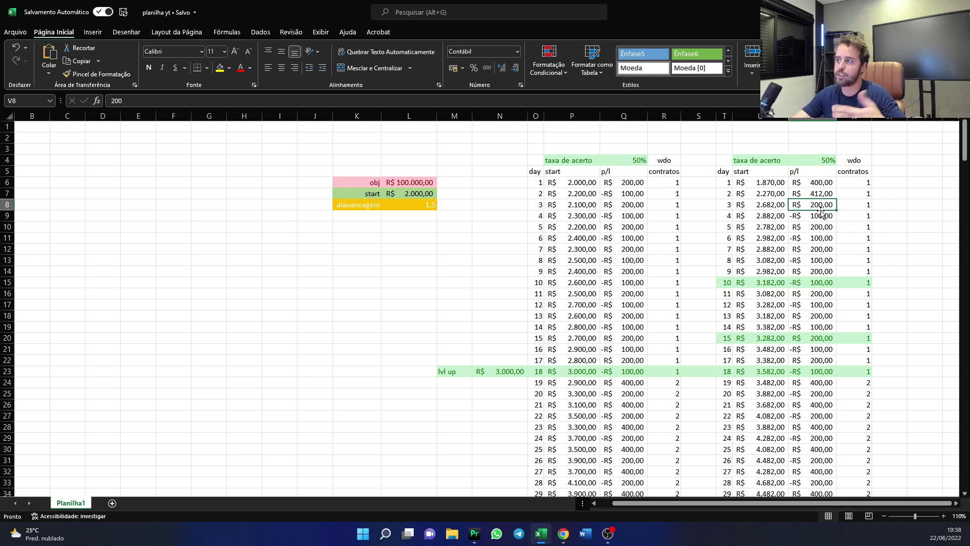
left_click(819, 214)
left_click(728, 283)
left_click_drag(727, 283, 866, 282)
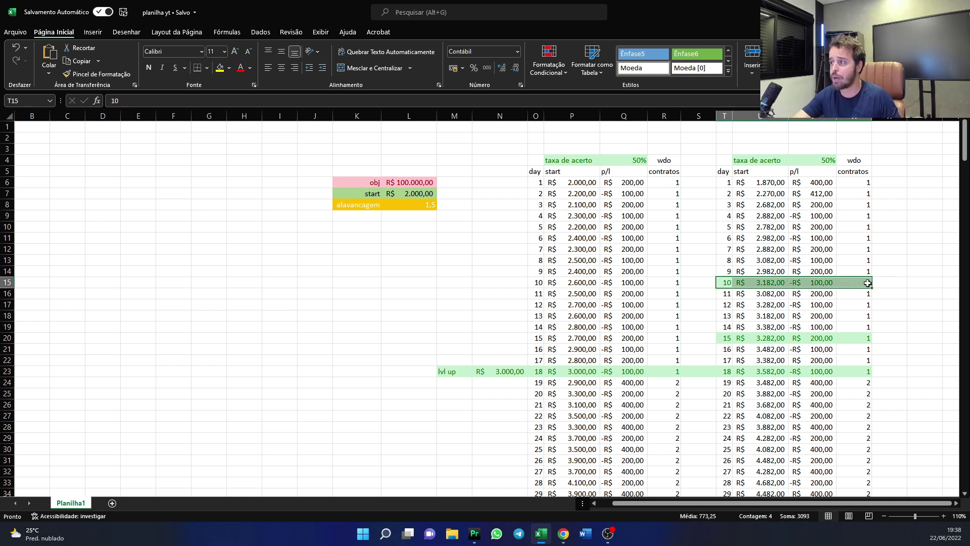
left_click(891, 272)
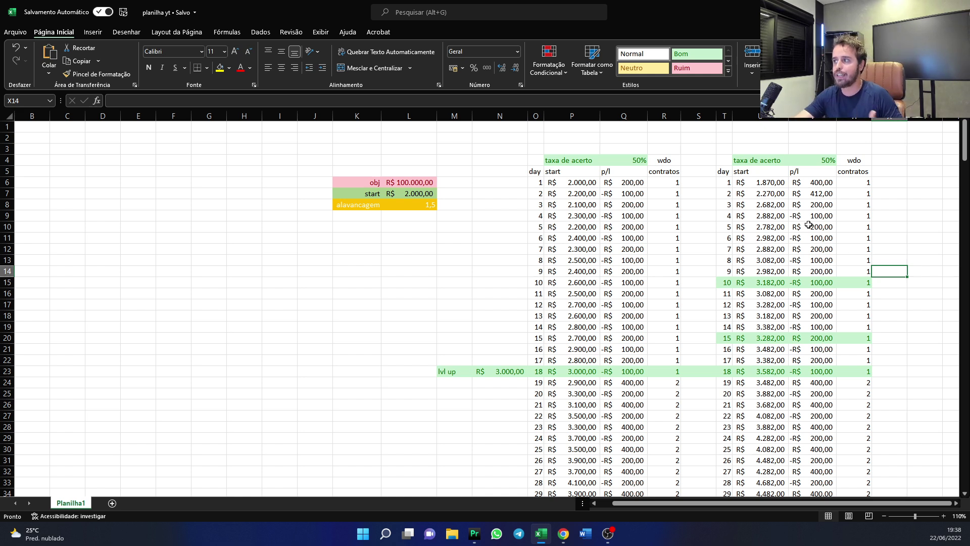
left_click(775, 183)
left_click(779, 205)
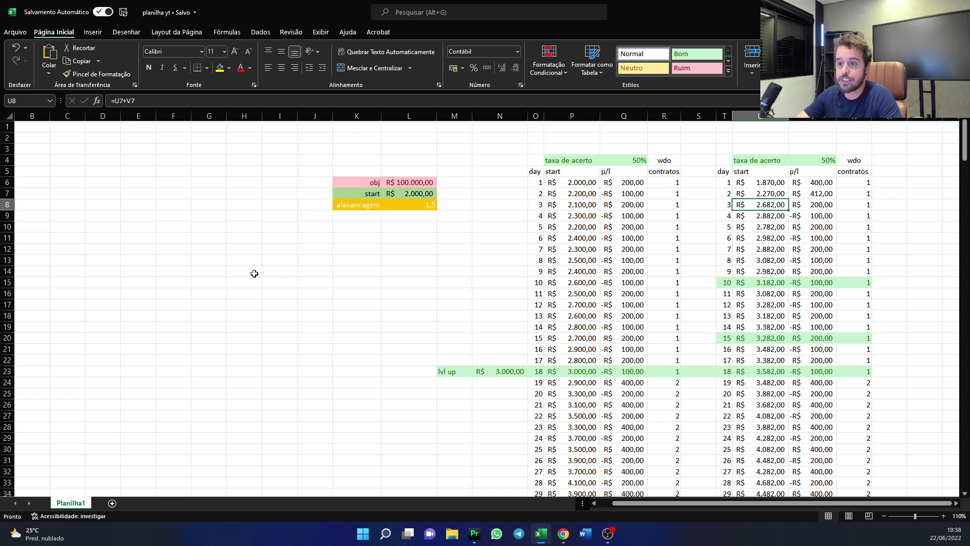
left_click_drag(253, 273, 373, 327)
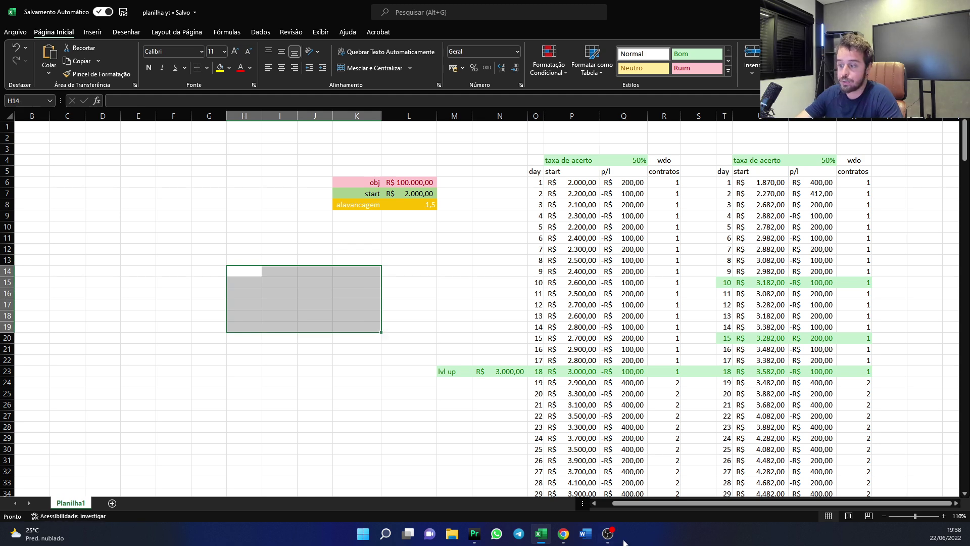
Step: Switch to ProfitPro and examine the result of each operation and the performance summary in the weekly performance report, closing it when done
left_click(474, 533)
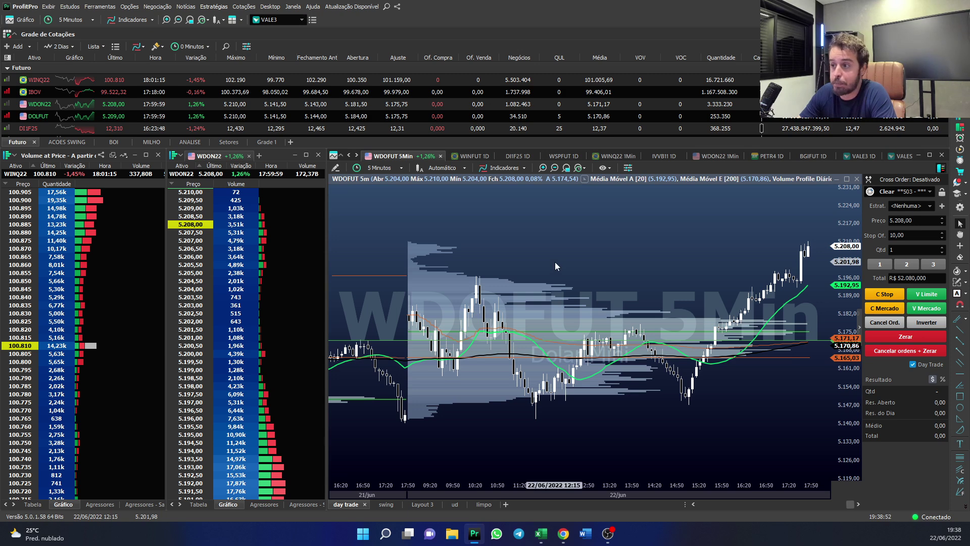
left_click(160, 7)
left_click(204, 225)
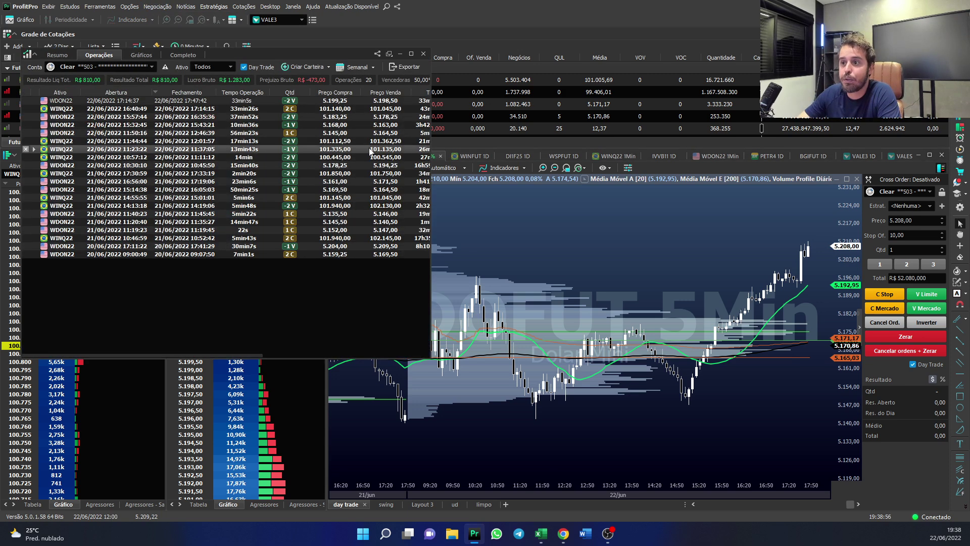
left_click_drag(302, 53, 473, 161)
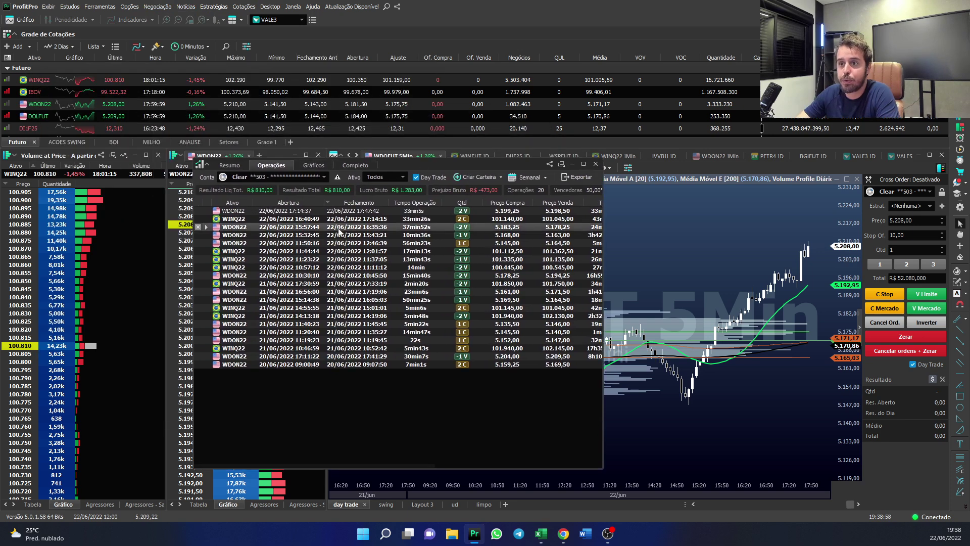
left_click_drag(403, 466, 565, 352)
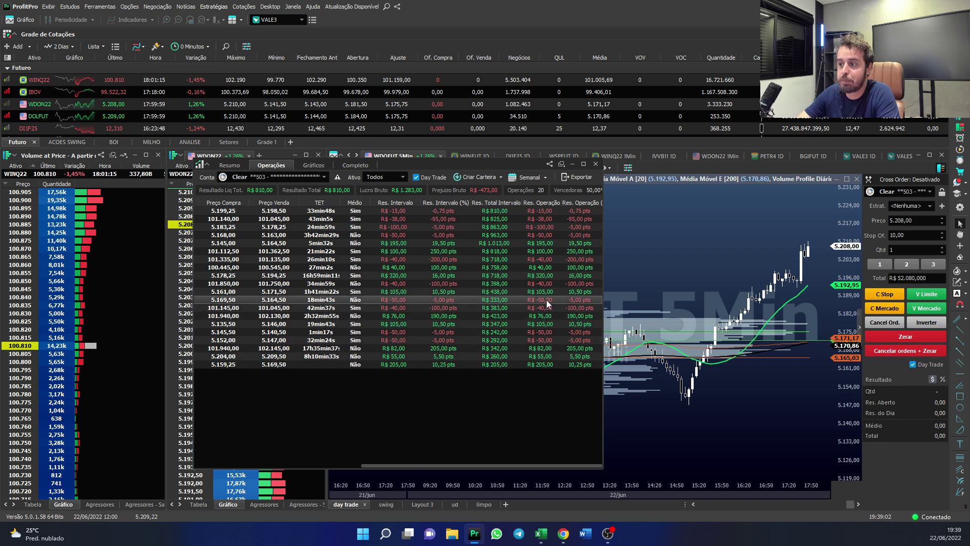
left_click(230, 165)
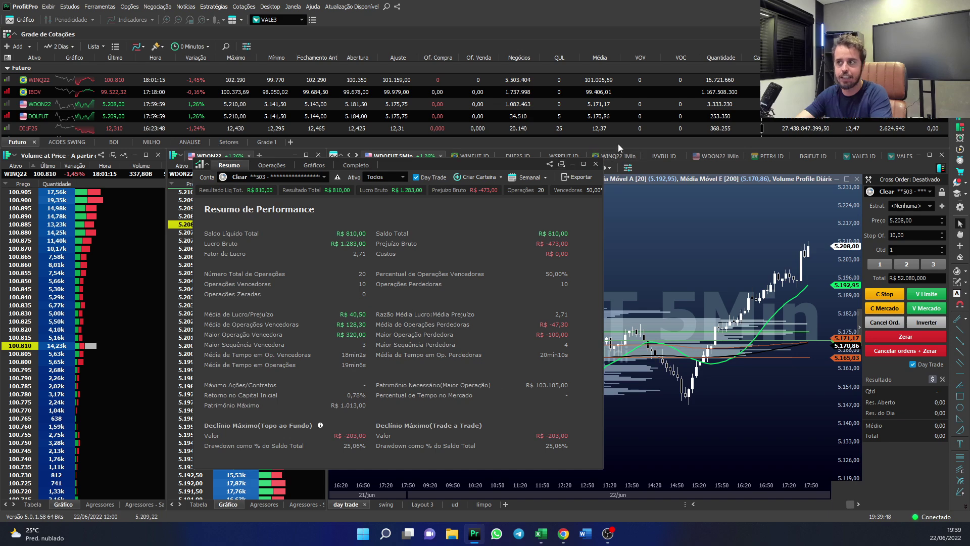
left_click(596, 164)
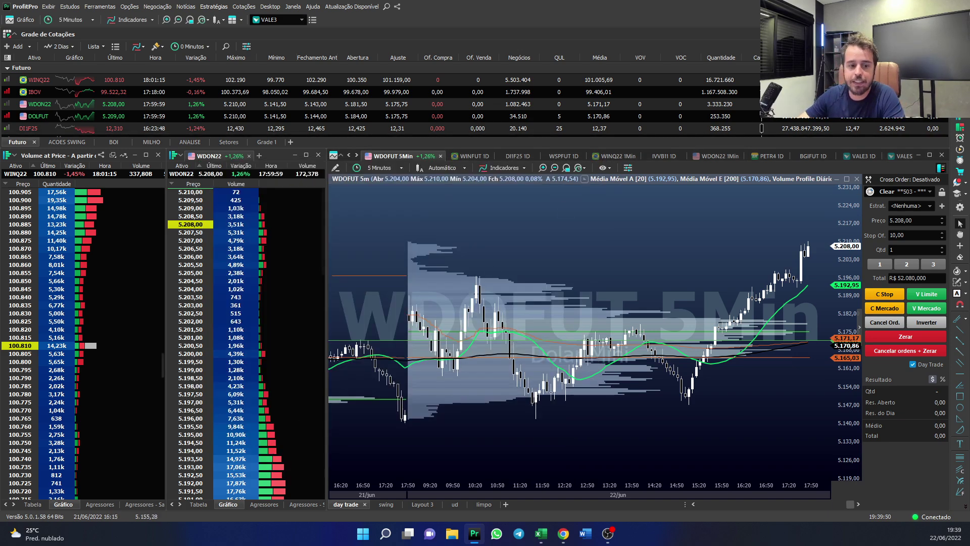